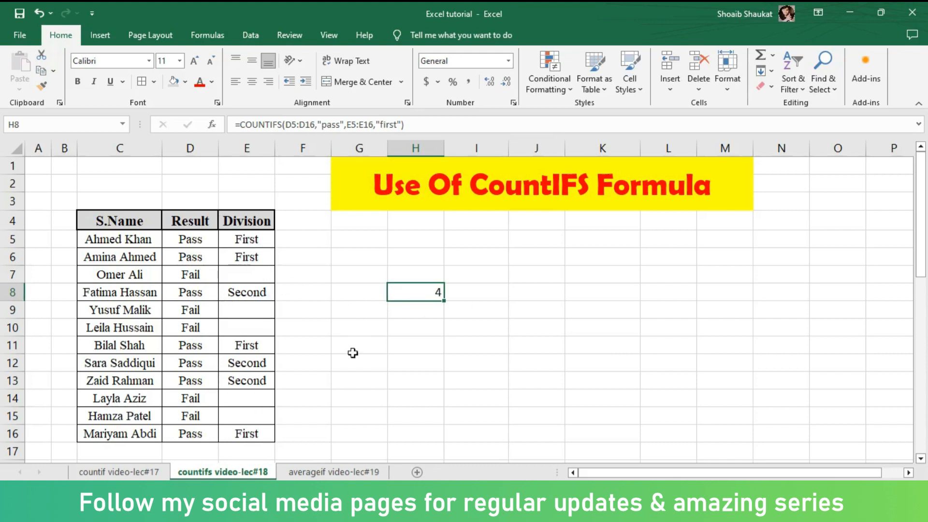
# Step: Change the division criterion of the COUNTIFS formula in H8 to "second"
pyautogui.doubleClick(425, 294)
pyautogui.click(604, 293)
pyautogui.press('BackSpace')
pyautogui.press('BackSpace')
pyautogui.press('BackSpace')
pyautogui.press('BackSpace')
pyautogui.press('BackSpace')
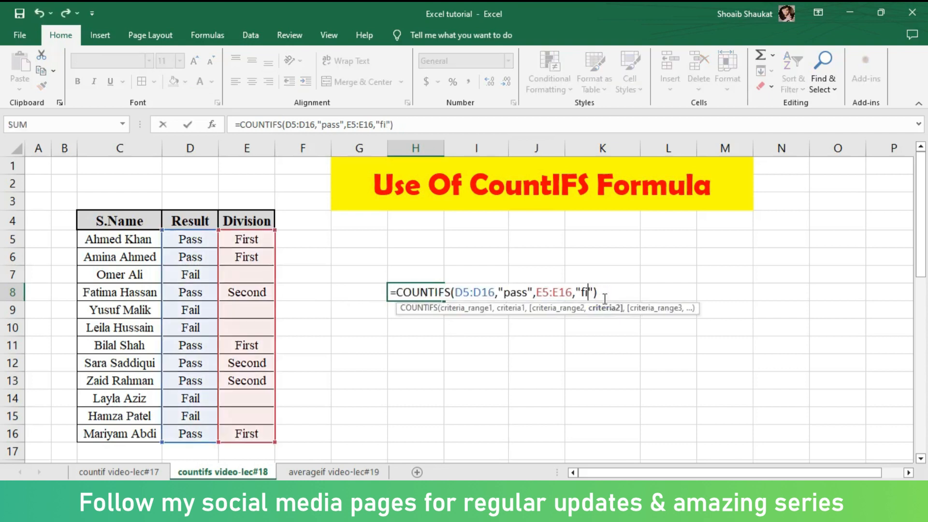
pyautogui.write('second')
pyautogui.press('Return')
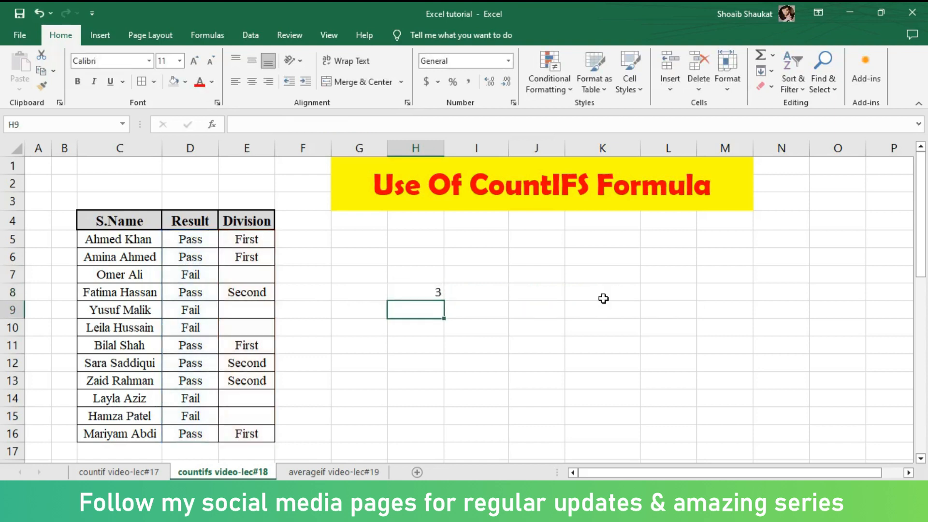
# Step: Check the H8 count against the Second entries in the Division column
pyautogui.click(433, 298)
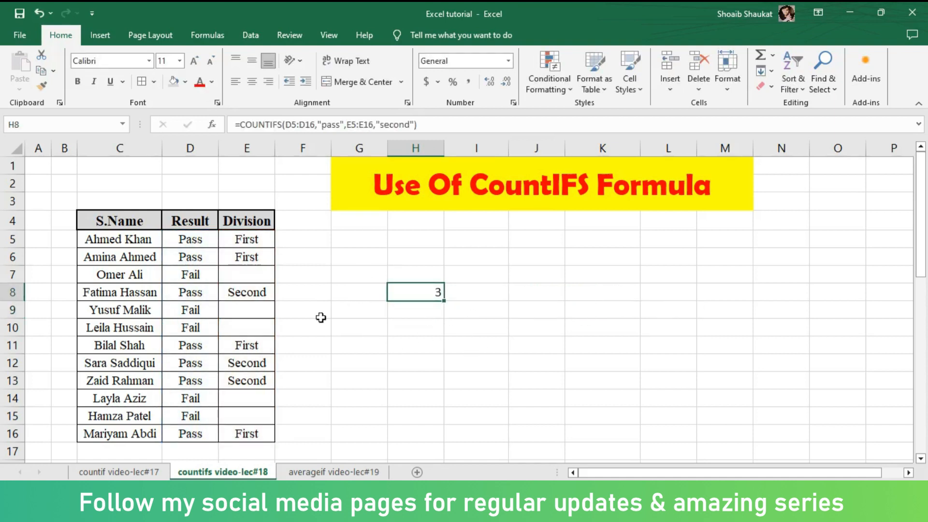
pyautogui.click(259, 293)
pyautogui.click(261, 379)
pyautogui.click(265, 393)
pyautogui.click(261, 380)
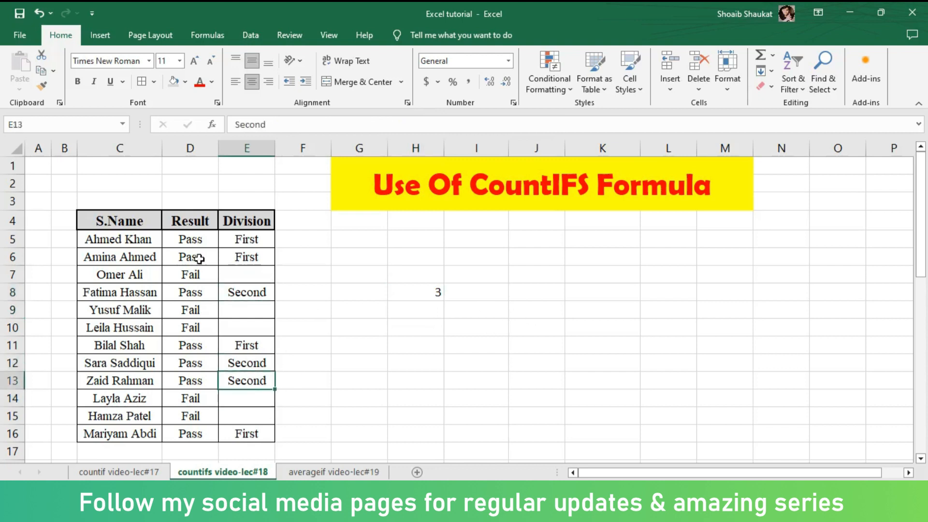
pyautogui.click(260, 290)
pyautogui.click(261, 366)
pyautogui.click(262, 381)
pyautogui.click(438, 298)
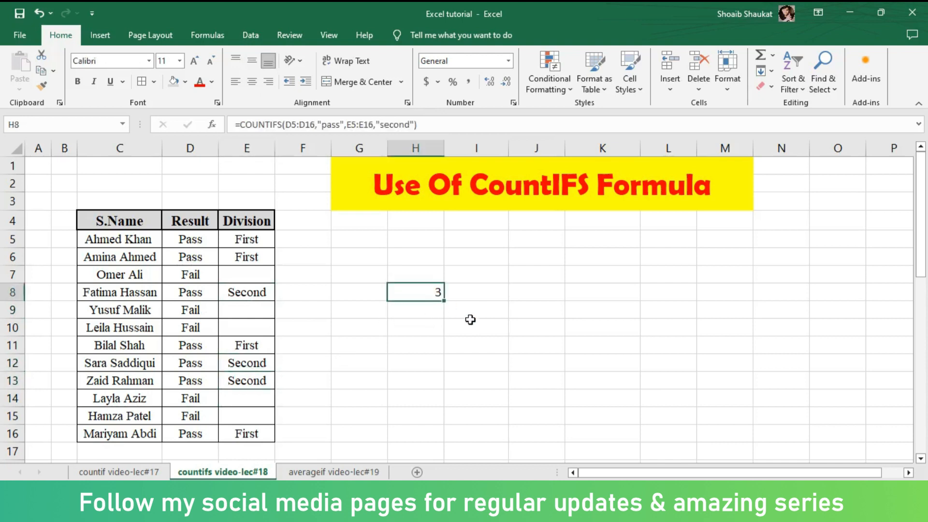
# Step: Review the ranges and criteria inside the COUNTIFS formula in H8
pyautogui.doubleClick(428, 293)
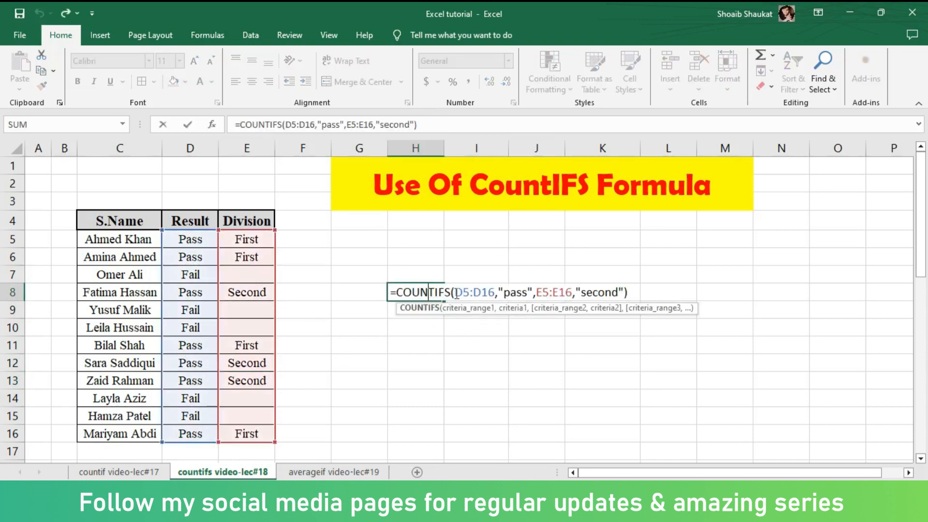
pyautogui.click(532, 293)
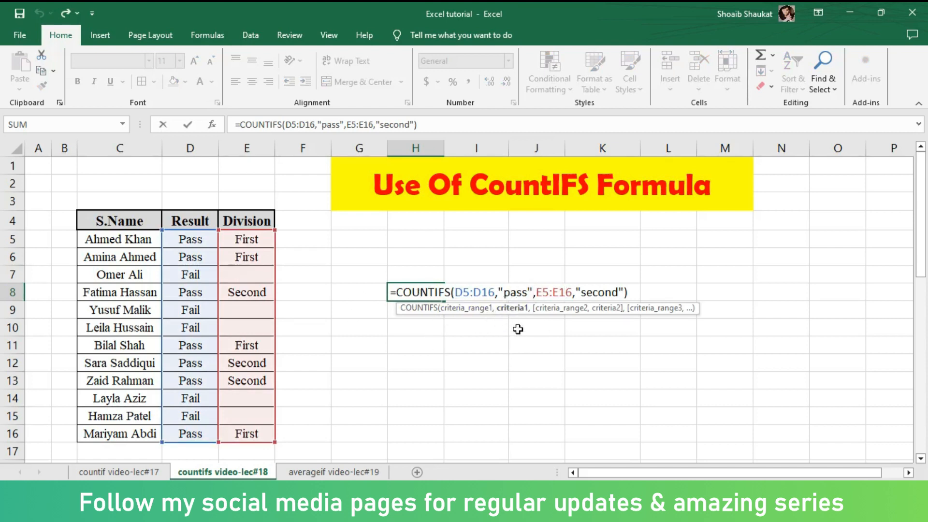
pyautogui.click(188, 125)
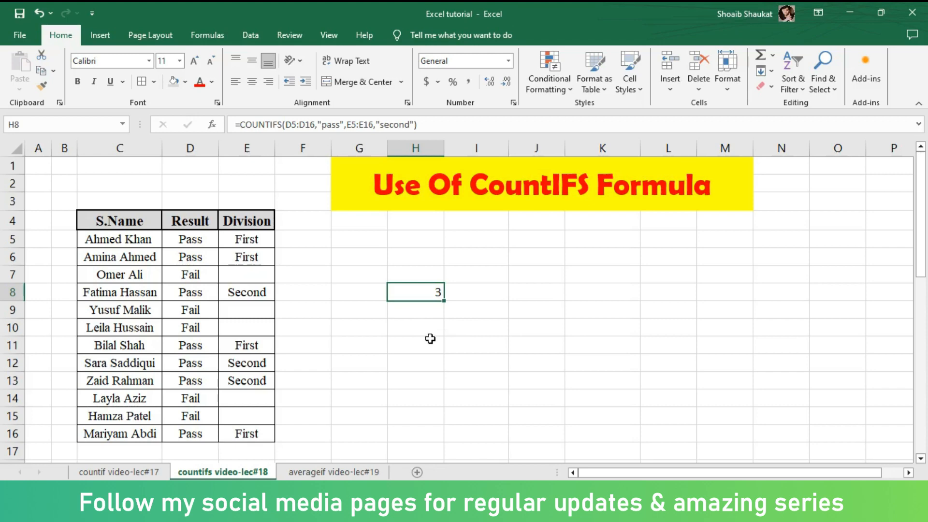
# Step: Examine the monthly product sales table and the empty Month, Product and Count table beside it
pyautogui.scroll(-6, 430, 339)
pyautogui.scroll(-2, 429, 335)
pyautogui.scroll(2, 429, 336)
pyautogui.scroll(-1, 430, 336)
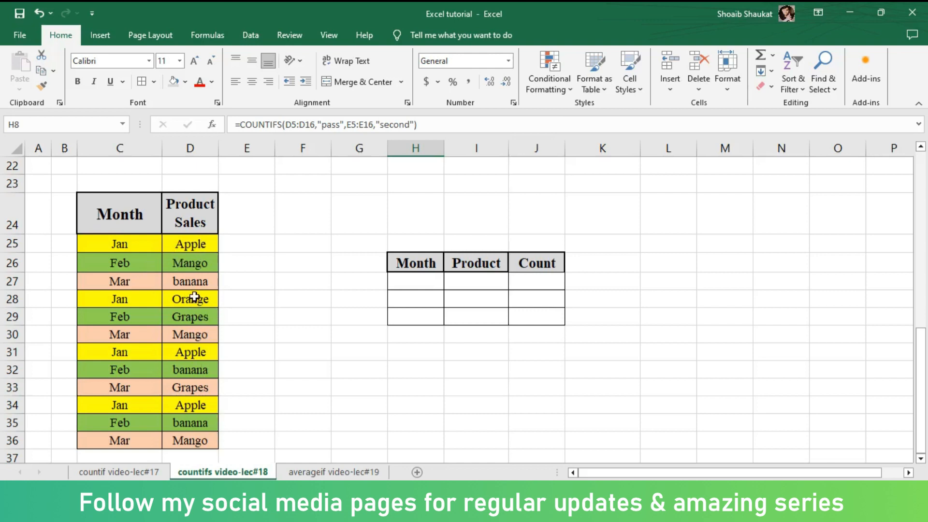
pyautogui.click(521, 284)
pyautogui.moveTo(428, 283); pyautogui.dragTo(406, 286)
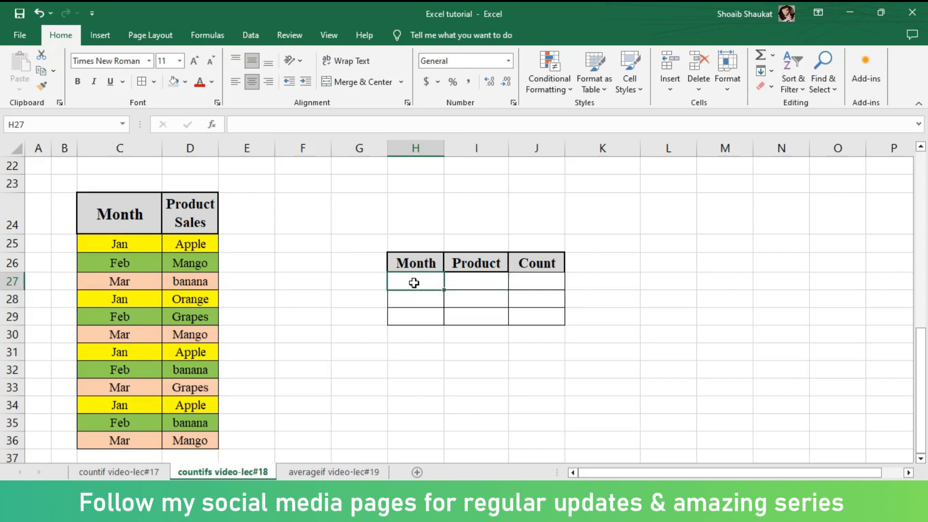
pyautogui.click(471, 284)
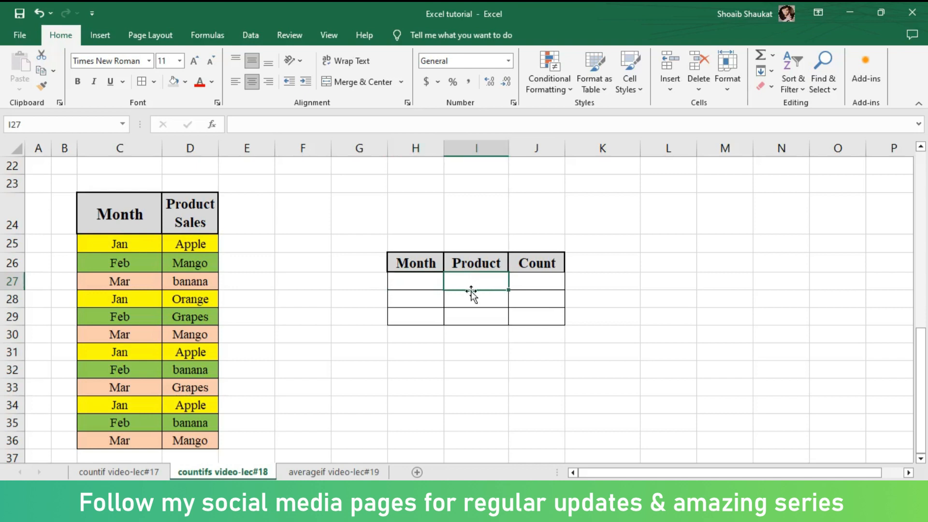
pyautogui.click(425, 281)
pyautogui.click(484, 283)
# Step: Start a COUNTIFS formula in J27 with C25:C36 as the first criteria range and H27 as its criterion
pyautogui.click(549, 283)
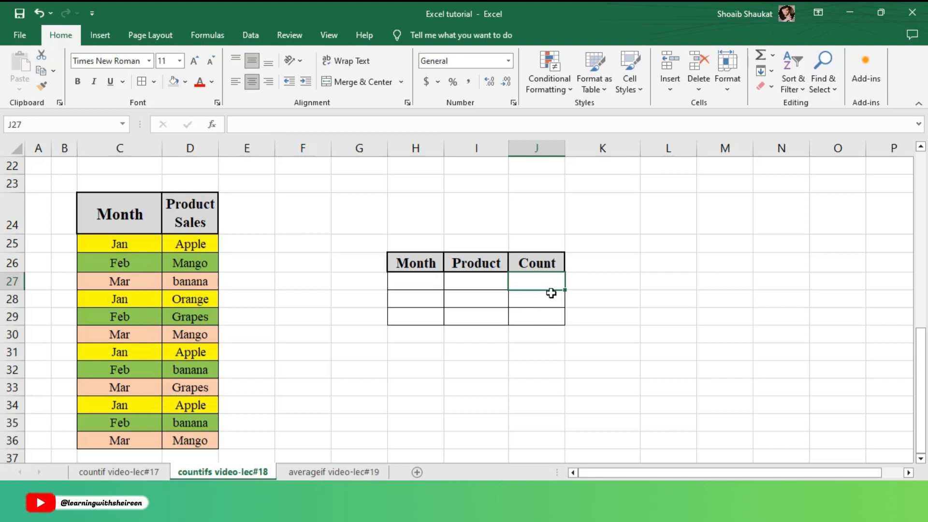
pyautogui.write('=countifs(')
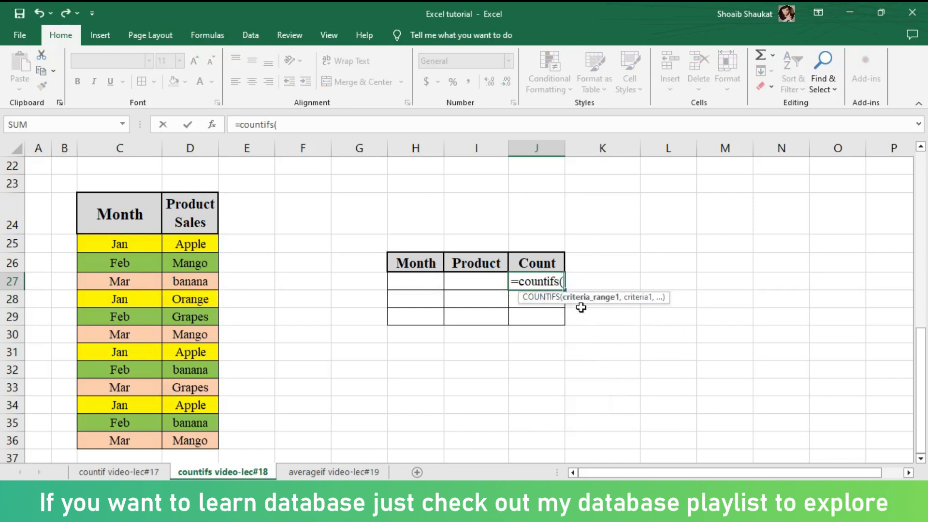
pyautogui.moveTo(112, 245); pyautogui.dragTo(128, 442)
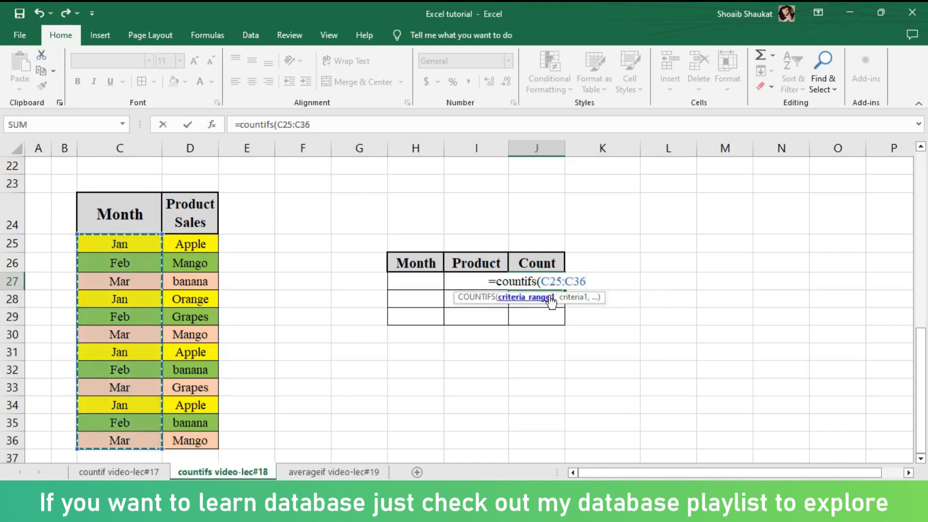
pyautogui.write(',')
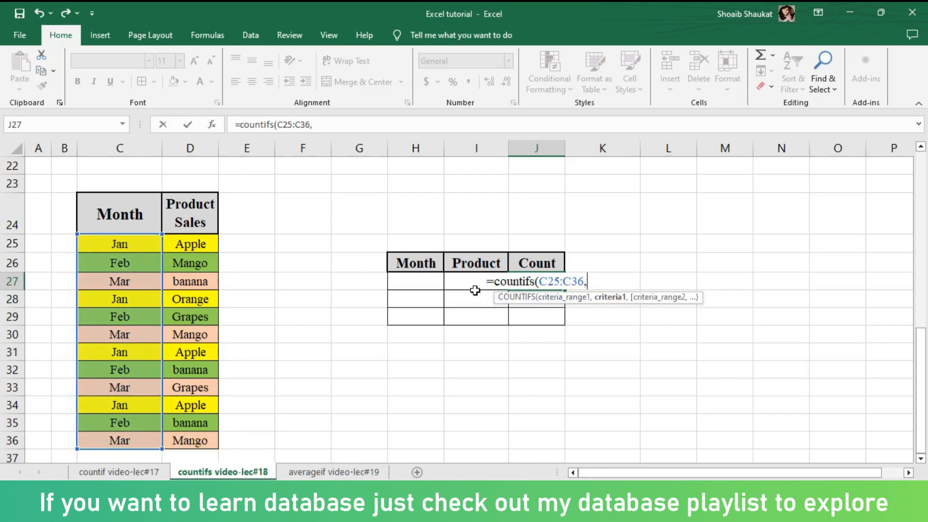
pyautogui.scroll(7, 469, 292)
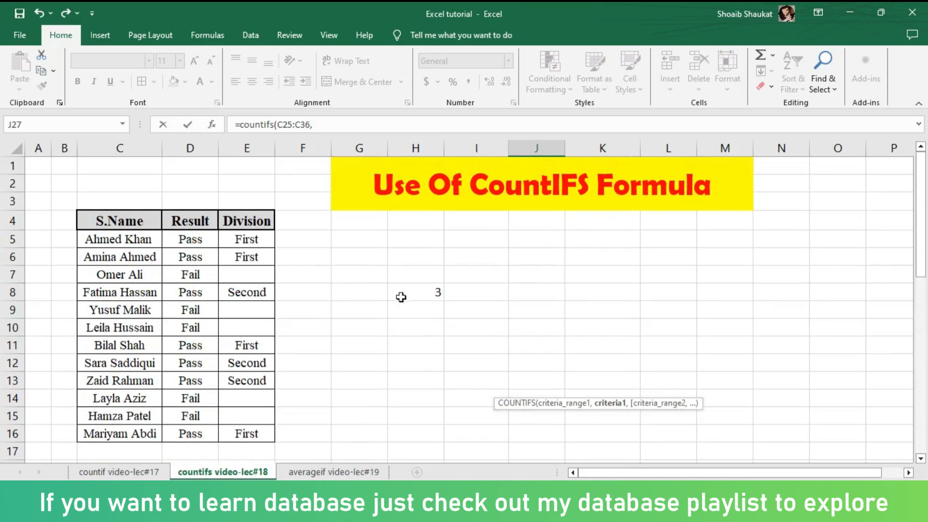
pyautogui.scroll(-7, 410, 318)
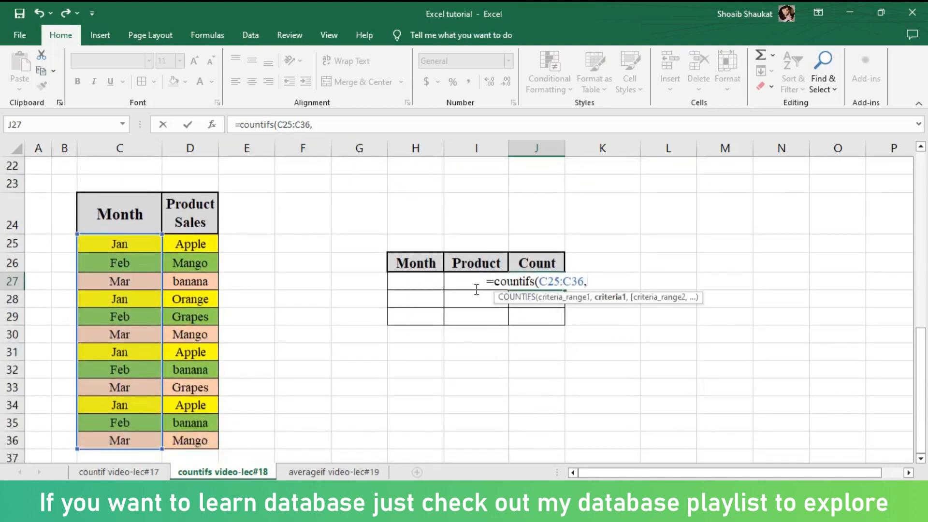
pyautogui.click(410, 285)
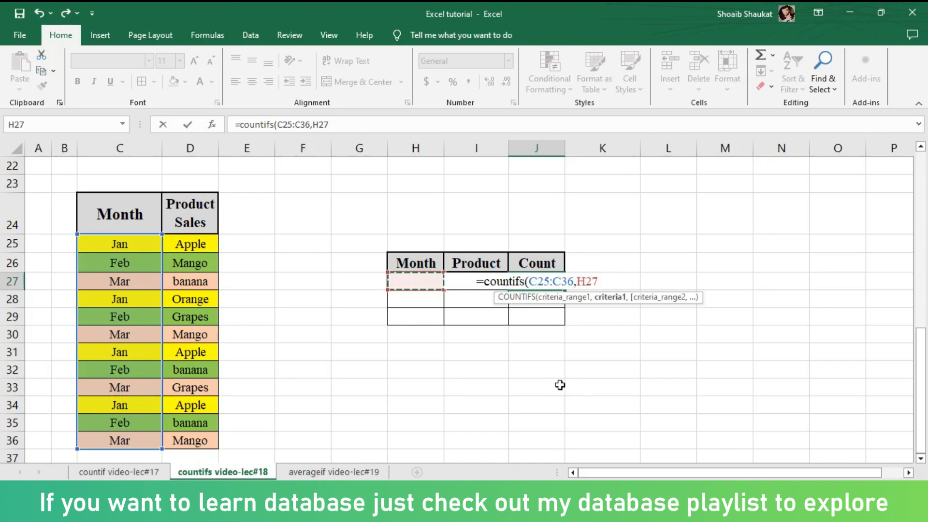
pyautogui.write(',')
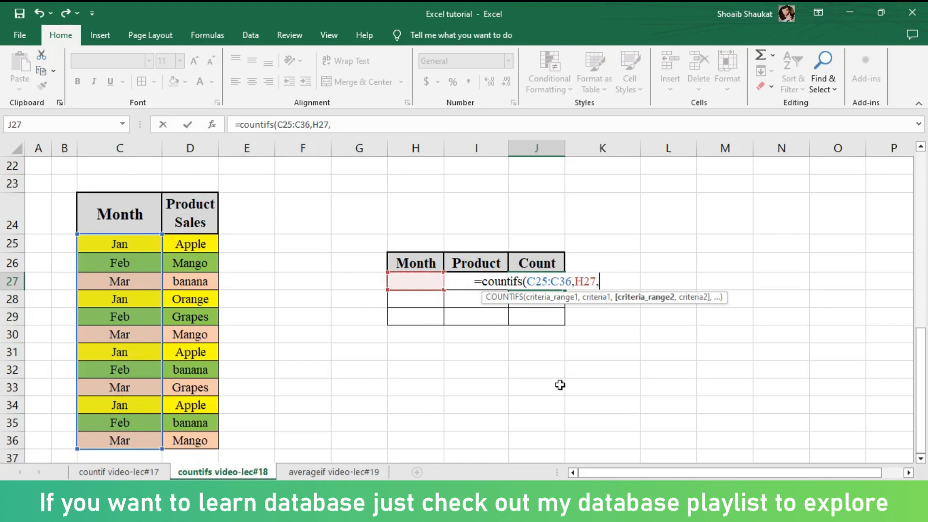
# Step: Complete the J27 formula with D25:D36 as the second criteria range and I27 as its criterion
pyautogui.click(196, 244)
pyautogui.moveTo(195, 262); pyautogui.dragTo(192, 439)
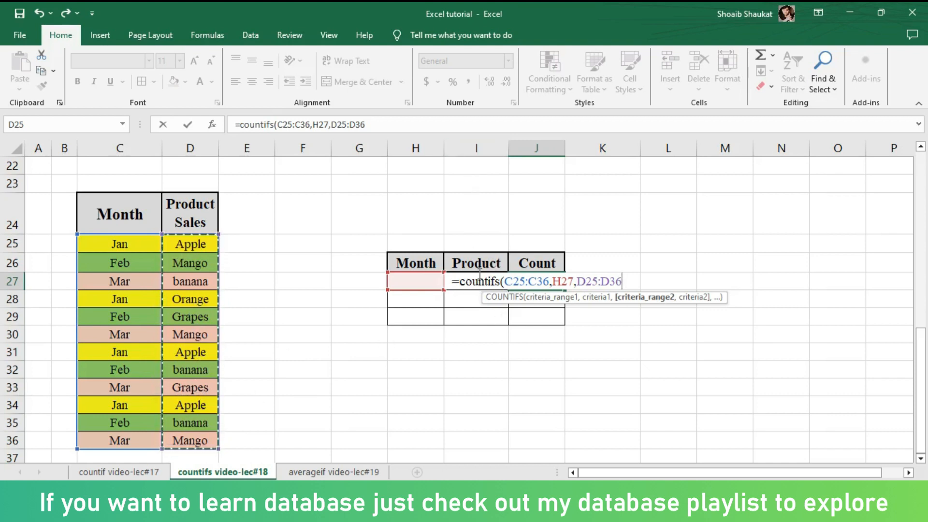
pyautogui.write(',i')
pyautogui.write('27')
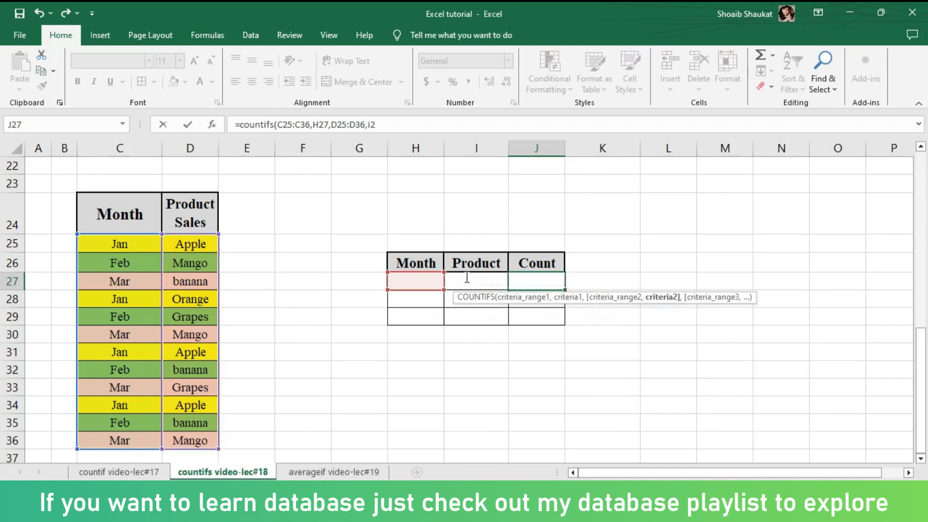
pyautogui.write(')')
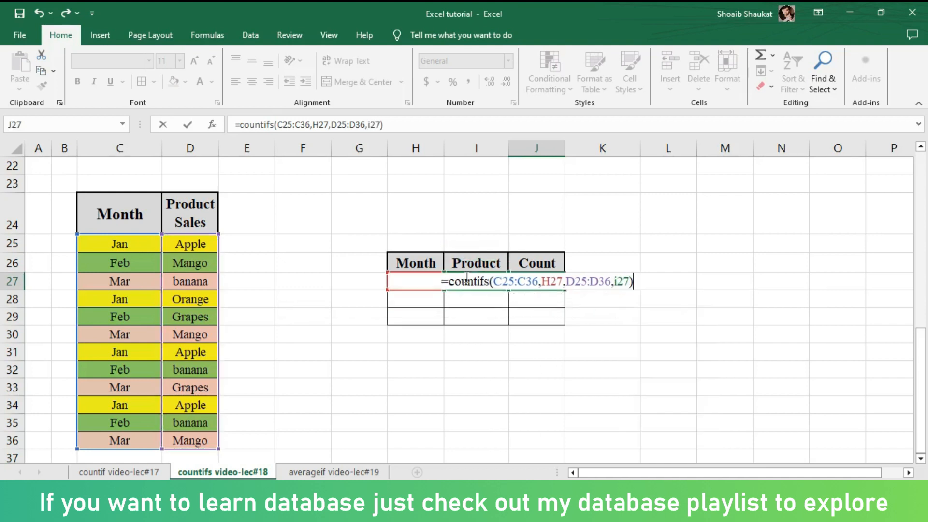
pyautogui.press('Return')
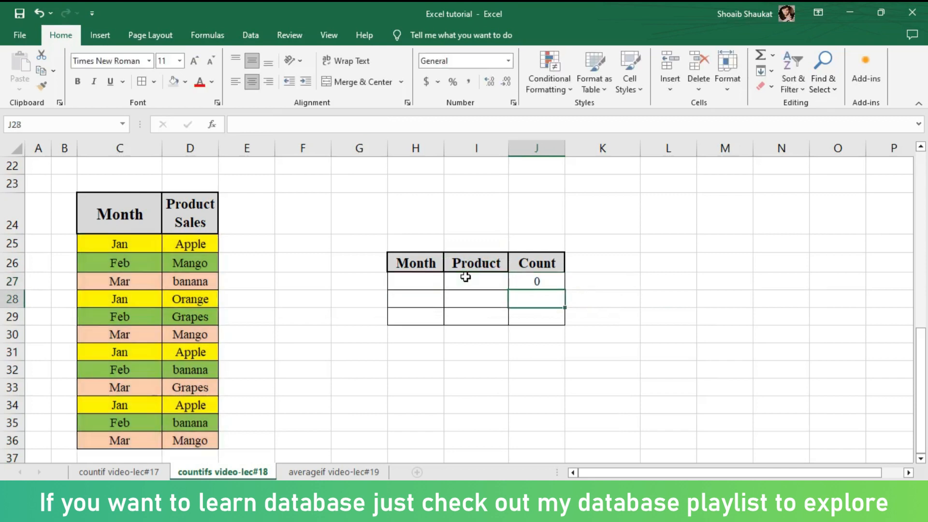
# Step: Enter feb as the month in H27 and mango as the product in I27
pyautogui.click(550, 281)
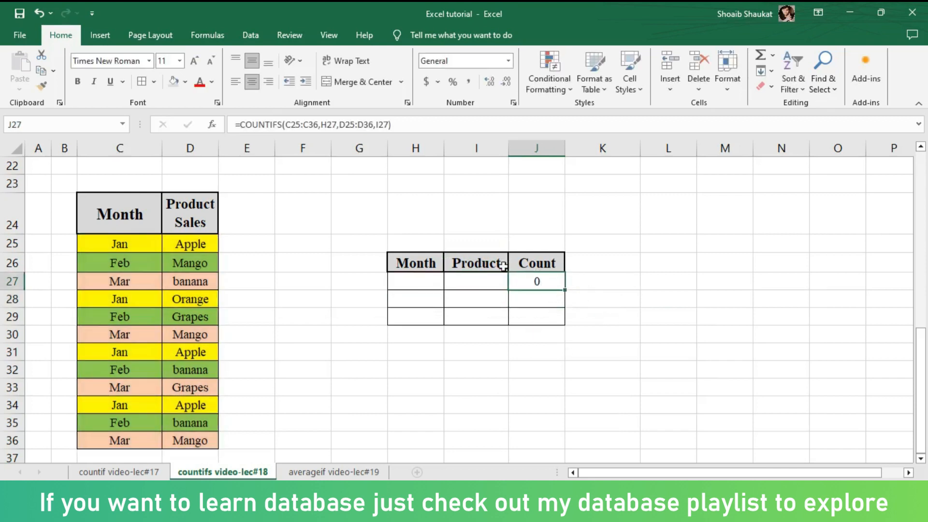
pyautogui.click(430, 284)
pyautogui.click(501, 280)
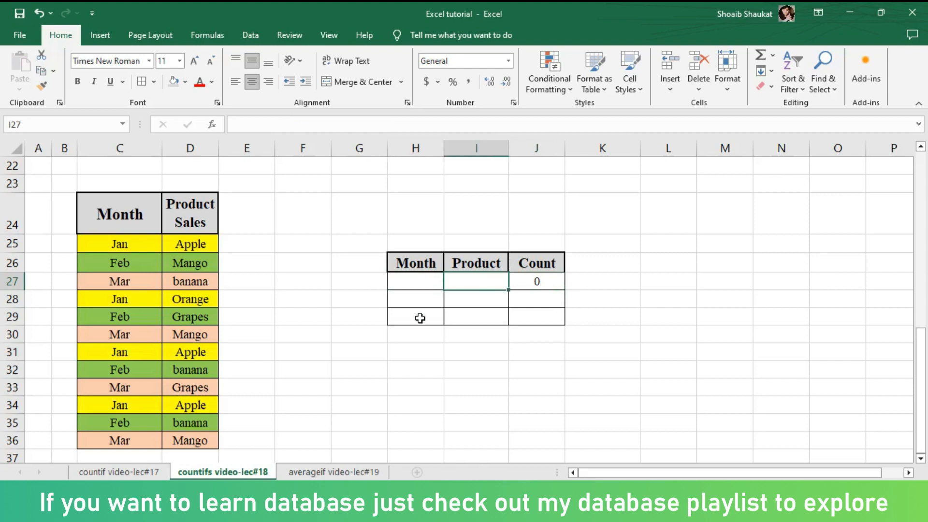
pyautogui.click(424, 292)
pyautogui.click(420, 280)
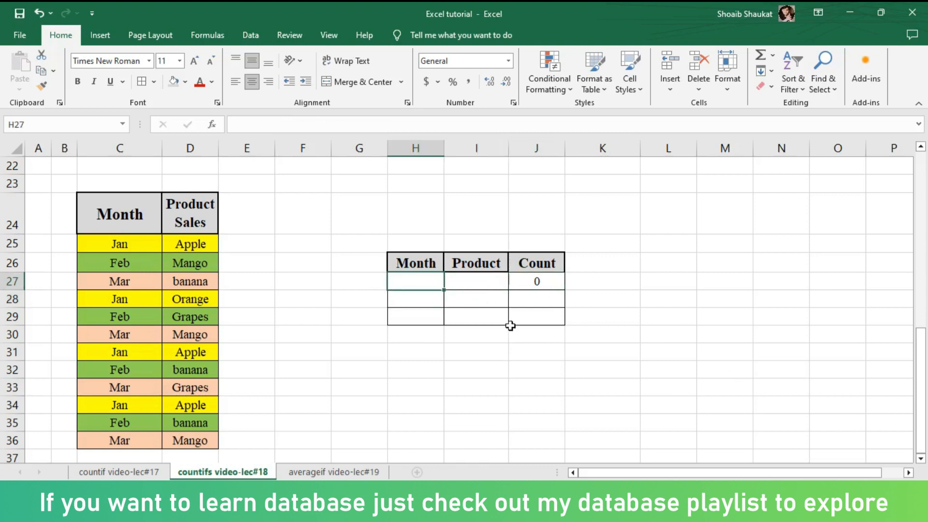
pyautogui.write('feb')
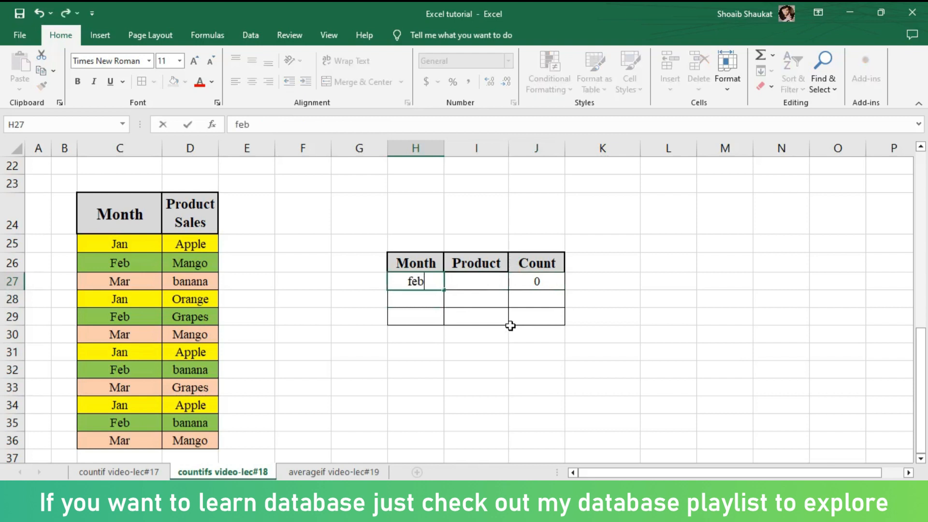
pyautogui.press('Tab')
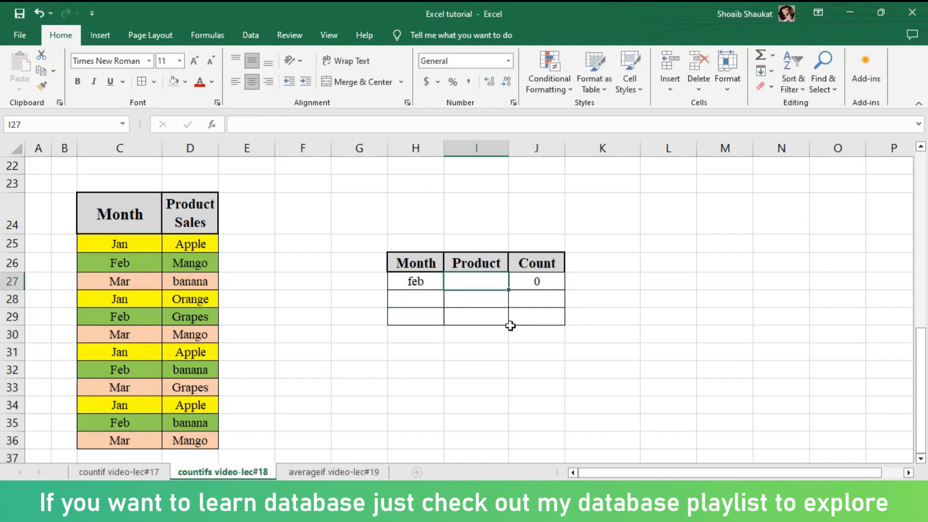
pyautogui.write('ma')
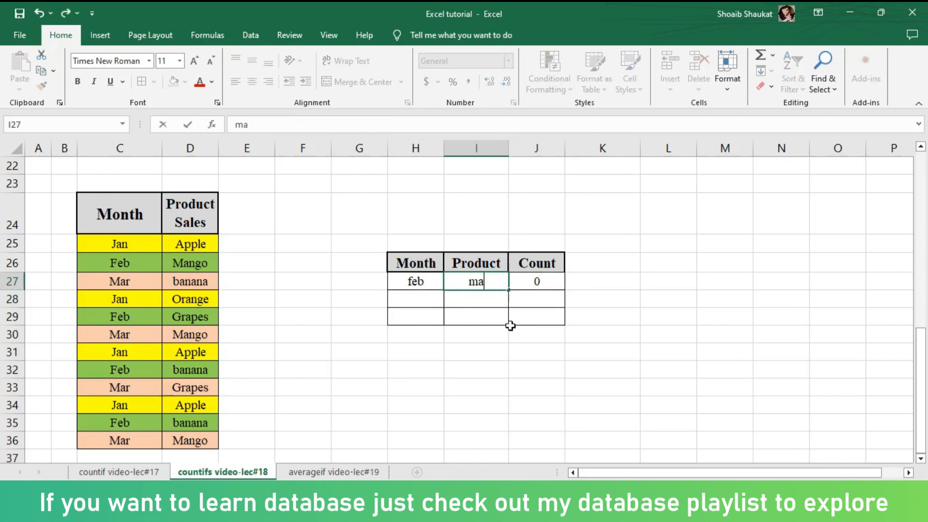
pyautogui.write('ngo')
pyautogui.press('Return')
# Step: Check the J27 count against the Feb rows of the product sales table
pyautogui.click(536, 283)
pyautogui.moveTo(123, 261); pyautogui.dragTo(186, 263)
pyautogui.moveTo(191, 318); pyautogui.dragTo(145, 318)
pyautogui.moveTo(190, 370); pyautogui.dragTo(145, 370)
pyautogui.moveTo(193, 428); pyautogui.dragTo(191, 434)
pyautogui.click(184, 425)
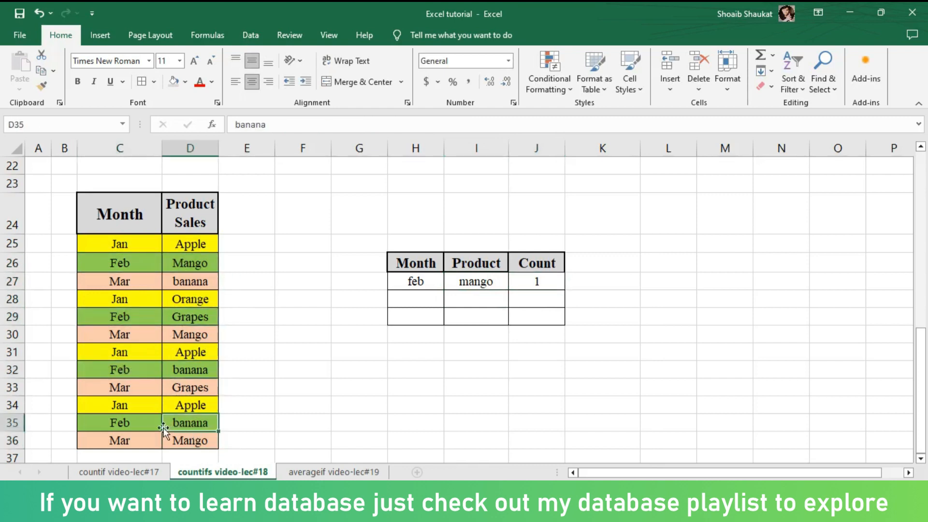
pyautogui.moveTo(191, 265); pyautogui.dragTo(145, 268)
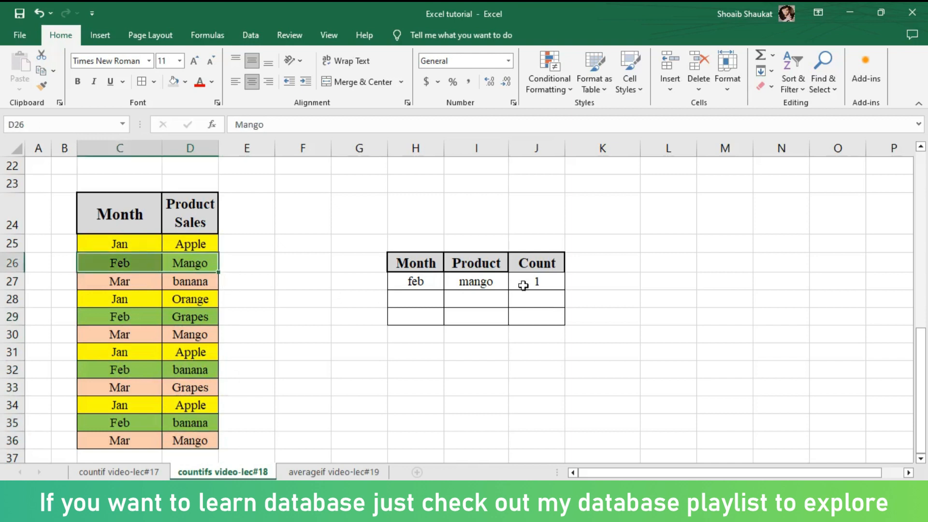
pyautogui.click(522, 285)
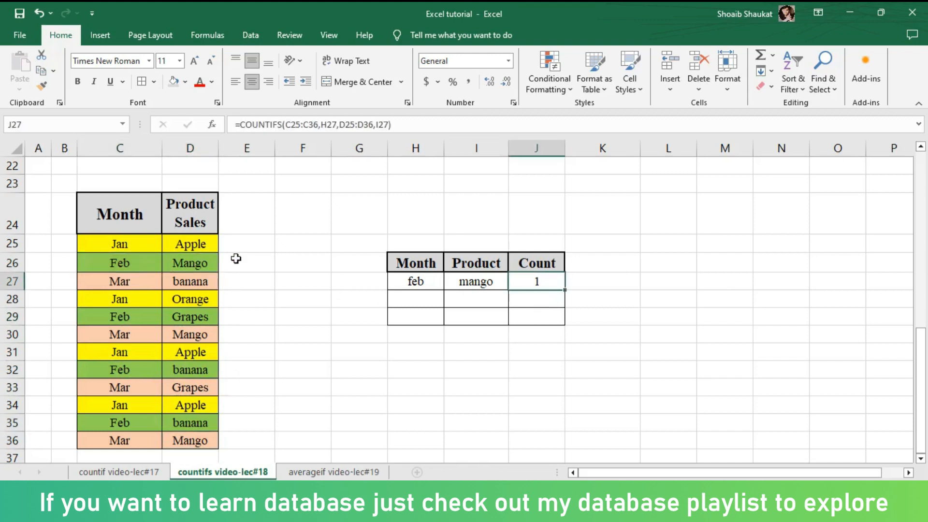
# Step: Review the COUNTIFS formula with typed criteria in H8 for comparison with the cell-reference version
pyautogui.press('Left')
pyautogui.press('Left')
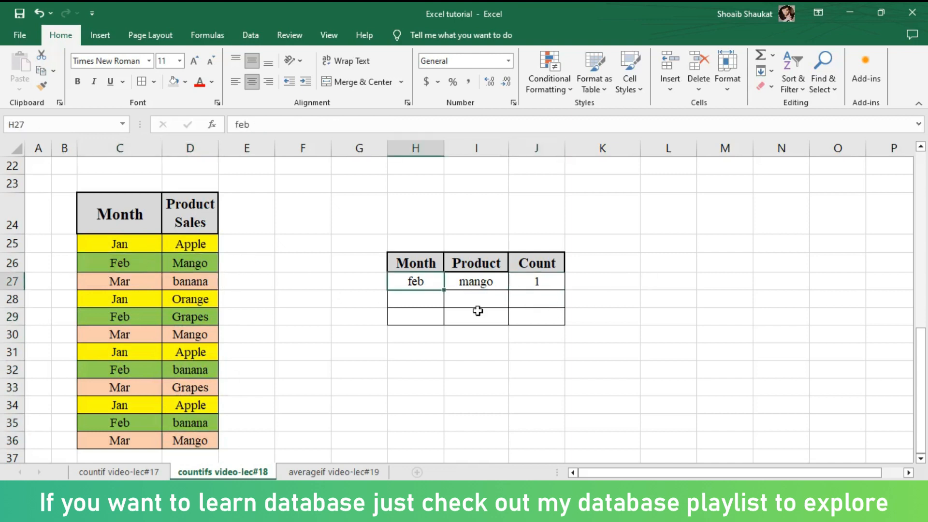
pyautogui.scroll(7, 412, 285)
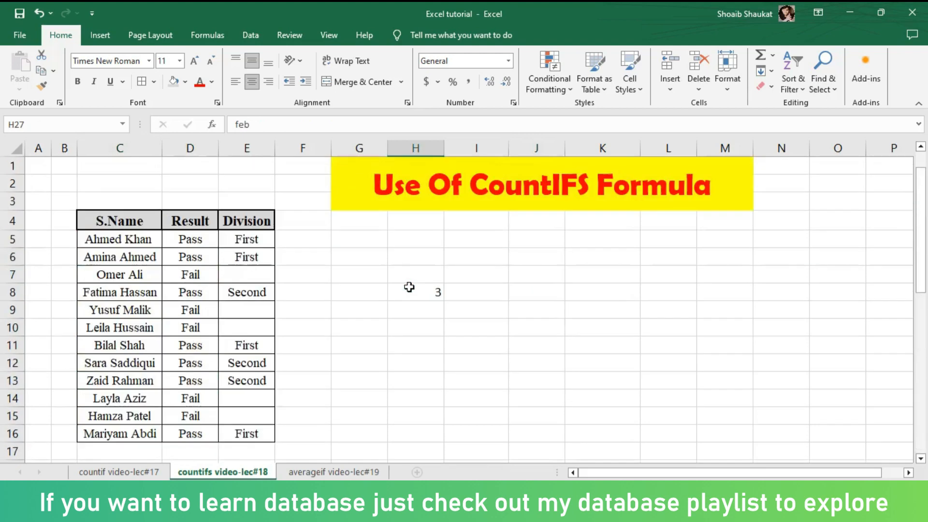
pyautogui.click(427, 292)
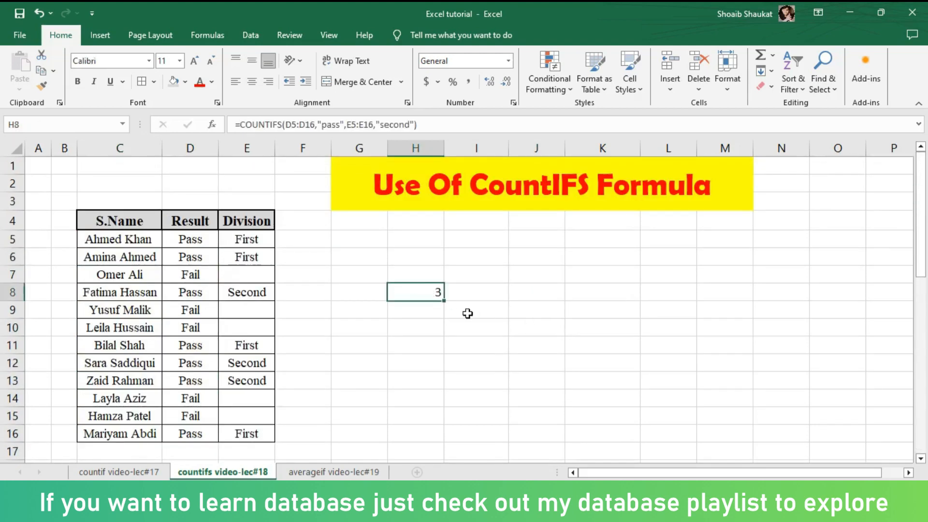
pyautogui.scroll(-6, 418, 298)
pyautogui.scroll(-1, 417, 297)
# Step: Set the month in H27 to jan and check the count in J27
pyautogui.click(429, 287)
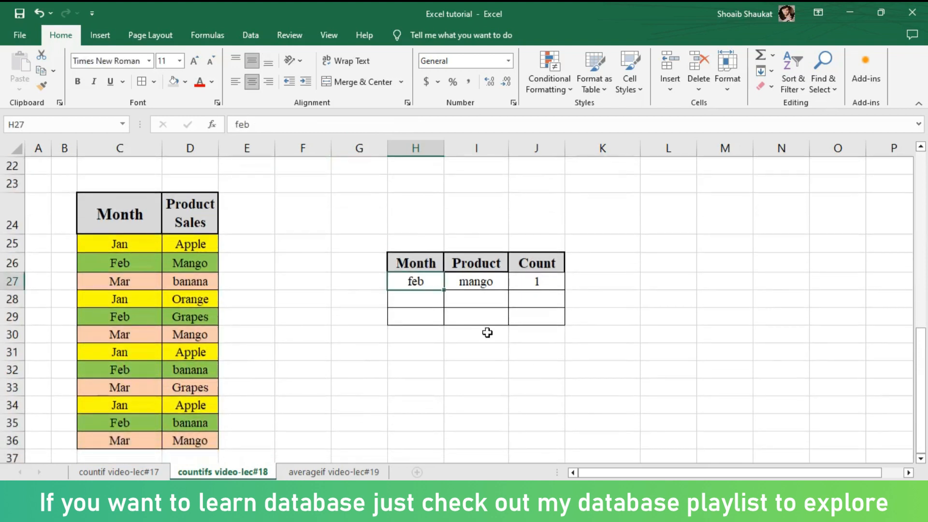
pyautogui.press('BackSpace')
pyautogui.write('jan')
pyautogui.press('Tab')
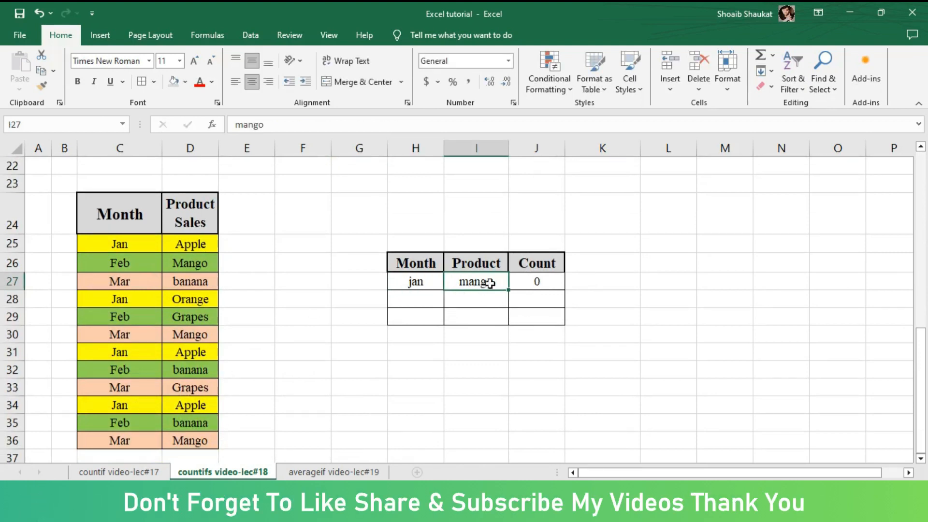
pyautogui.click(539, 281)
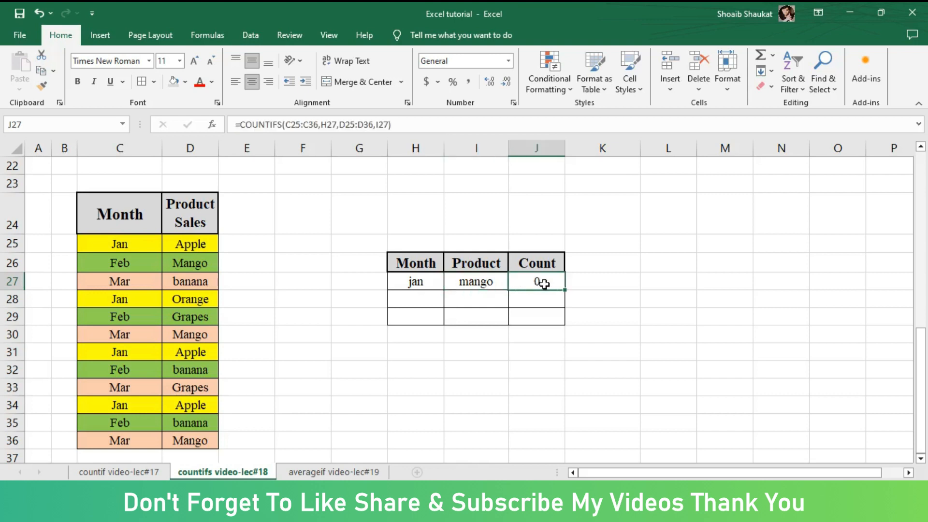
# Step: Erase the product name in I27
pyautogui.click(483, 288)
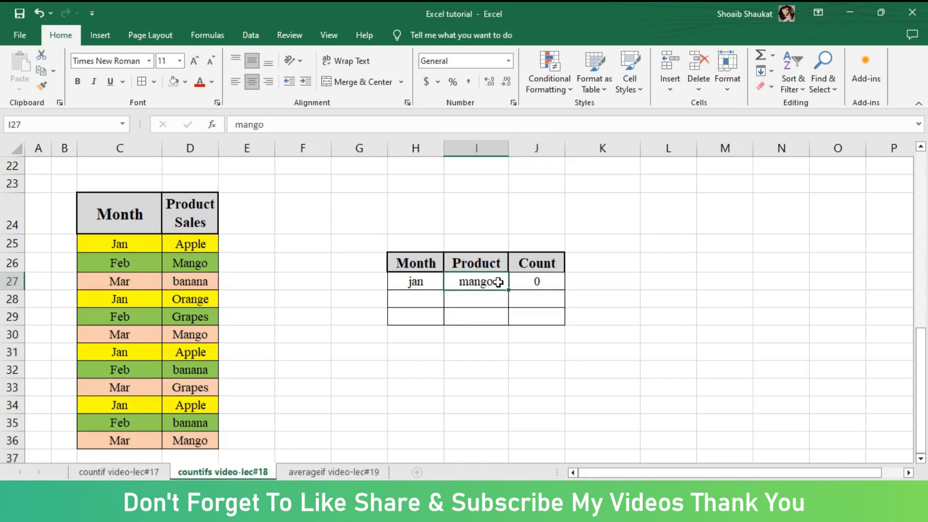
pyautogui.doubleClick(498, 281)
pyautogui.press('BackSpace')
pyautogui.press('BackSpace')
pyautogui.press('BackSpace')
pyautogui.press('BackSpace')
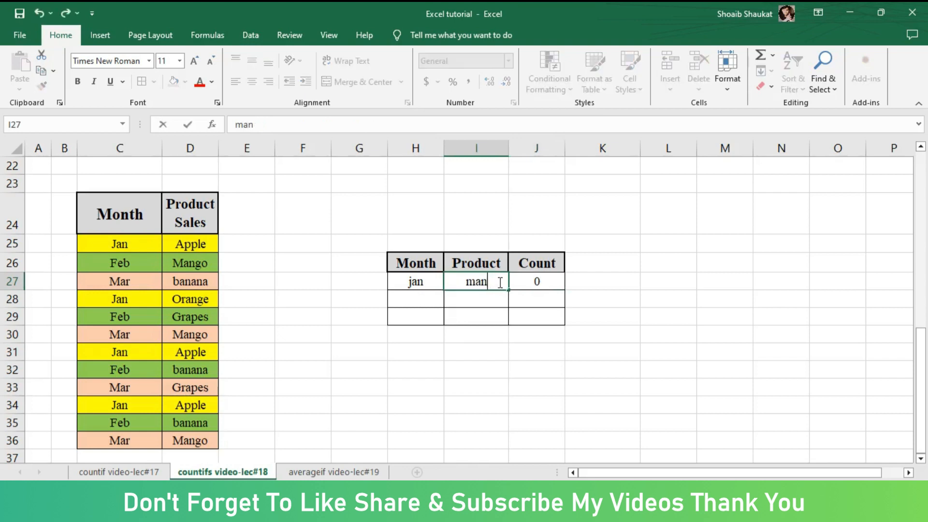